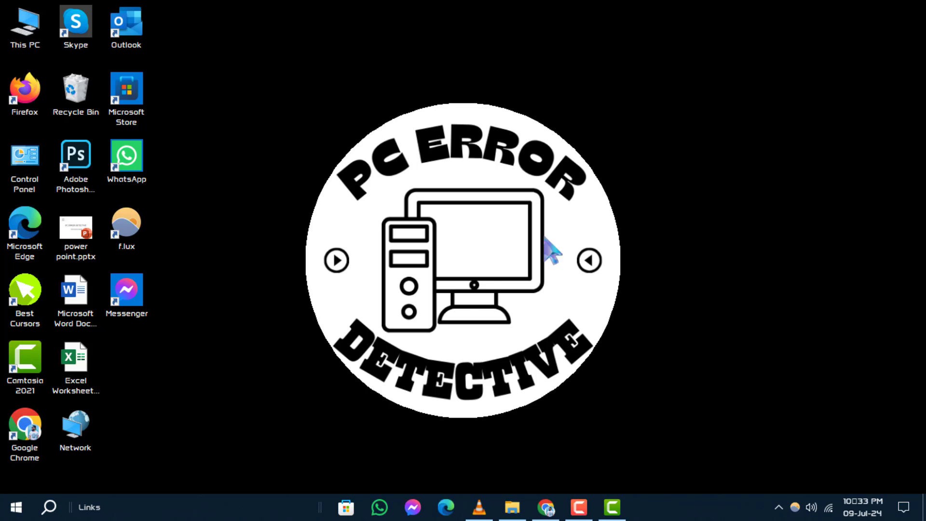
Launch Device Manager from the Start context menu and select Root Print Queue under Print queues.
{"action": "right_click", "coordinate": [16, 506]}
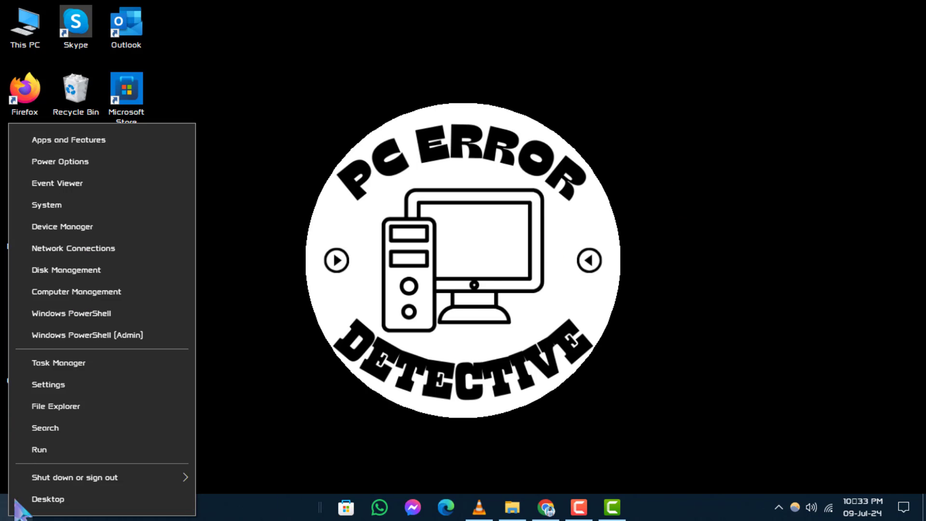
{"action": "left_click", "coordinate": [66, 230]}
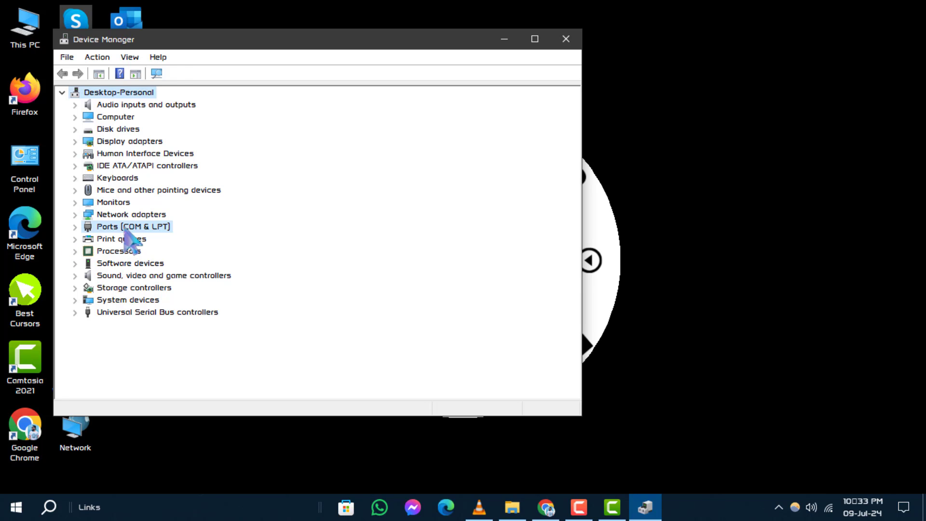
{"action": "left_click", "coordinate": [125, 229]}
{"action": "left_click", "coordinate": [76, 240]}
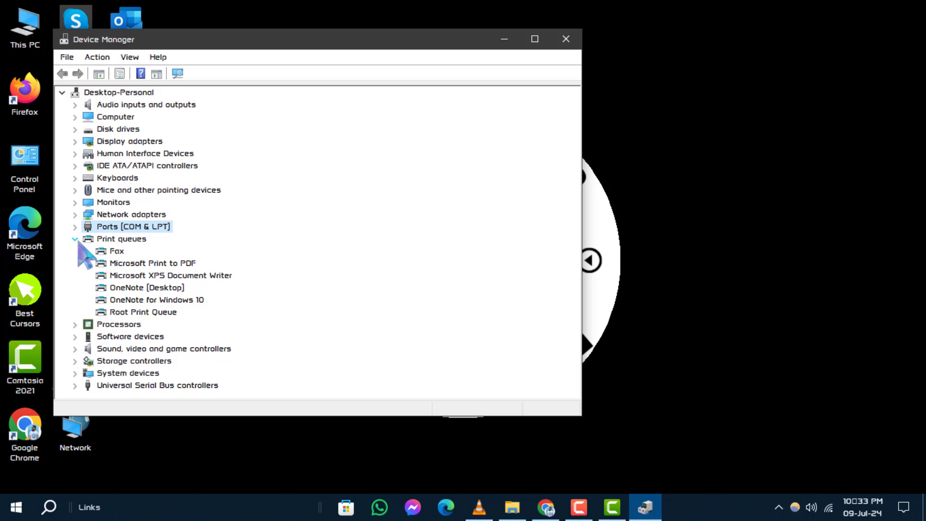
{"action": "left_click", "coordinate": [140, 314]}
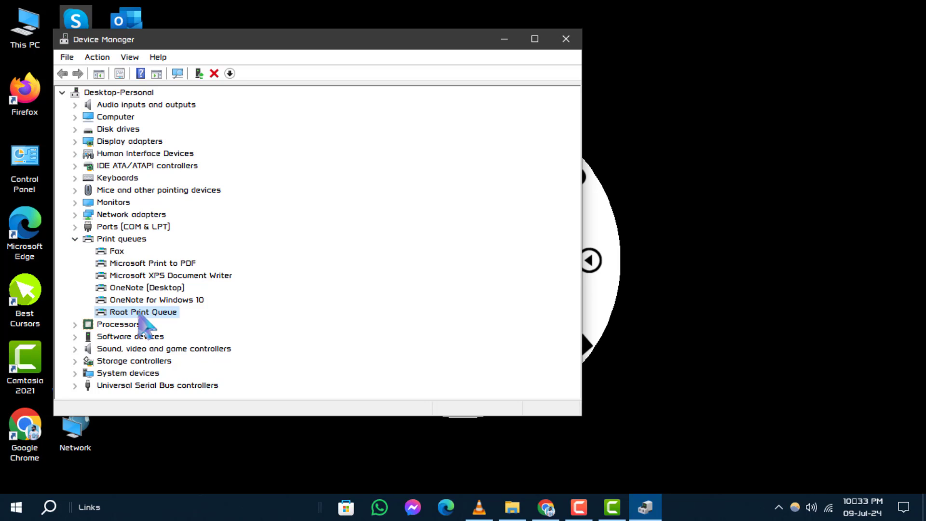
Disable Root Print Queue, confirm with Yes, and maximize the Device Manager window.
{"action": "right_click", "coordinate": [142, 322]}
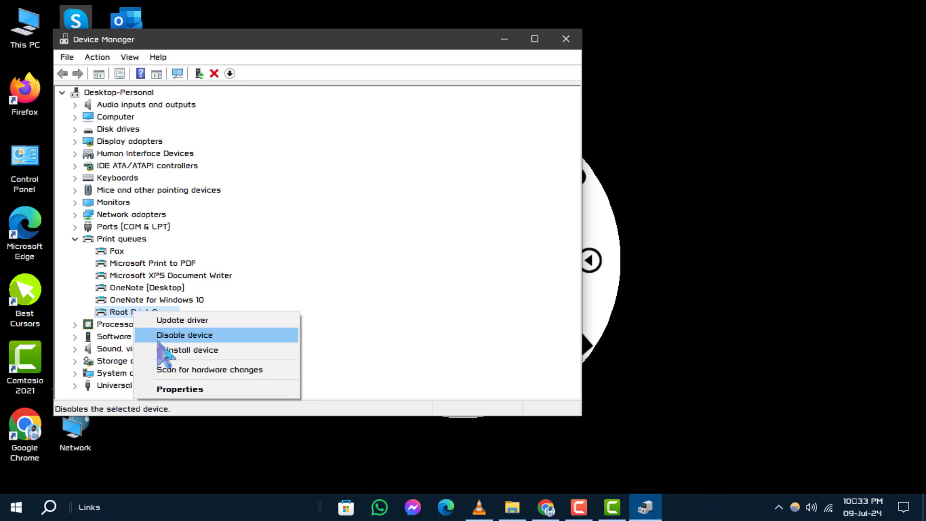
{"action": "left_click", "coordinate": [203, 337]}
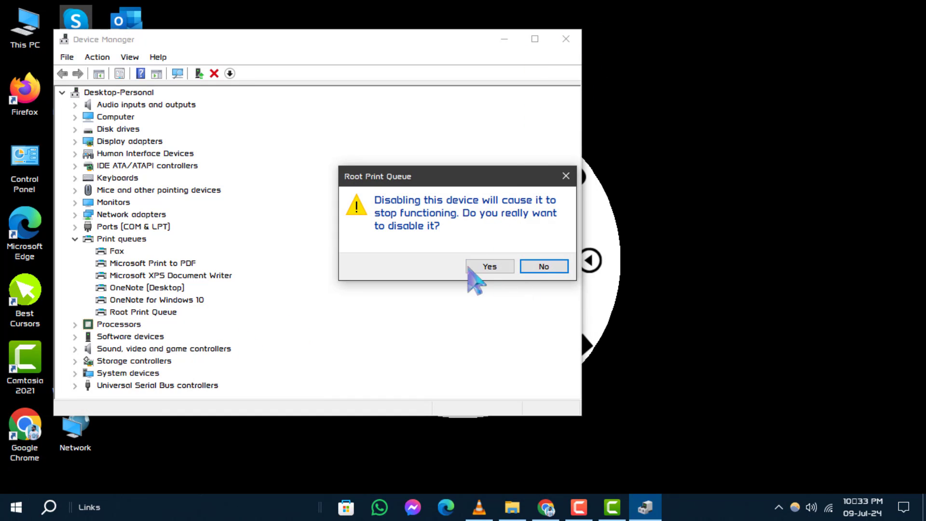
{"action": "left_click", "coordinate": [489, 272]}
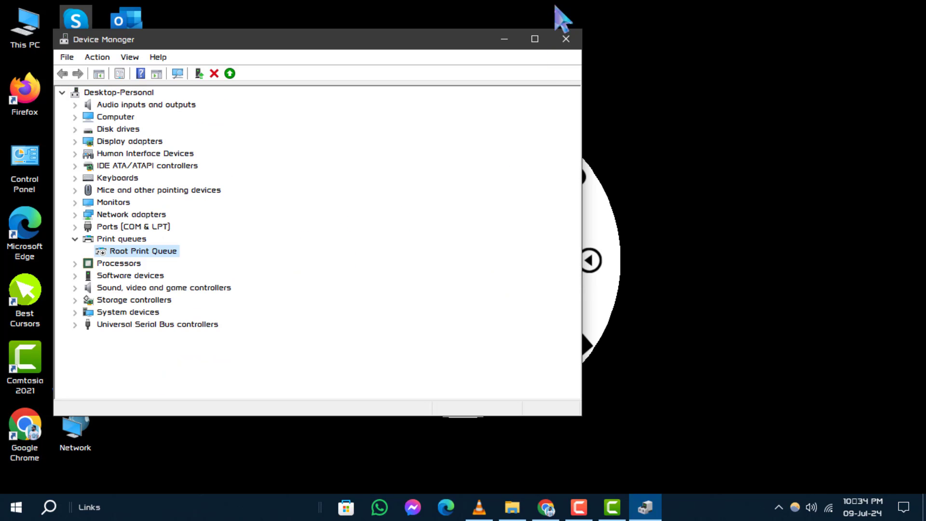
{"action": "left_click", "coordinate": [534, 39]}
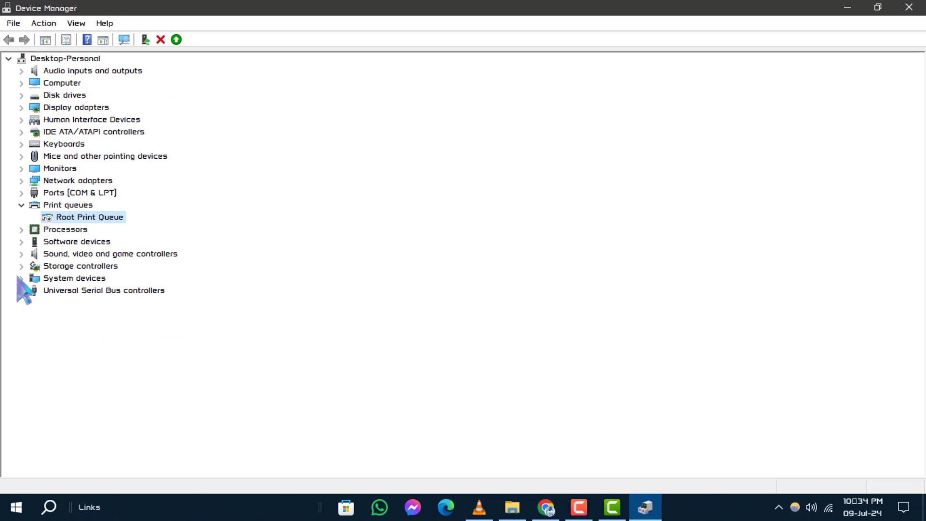
Choose Enable device for the disabled Root Print Queue to restore it.
{"action": "right_click", "coordinate": [76, 217]}
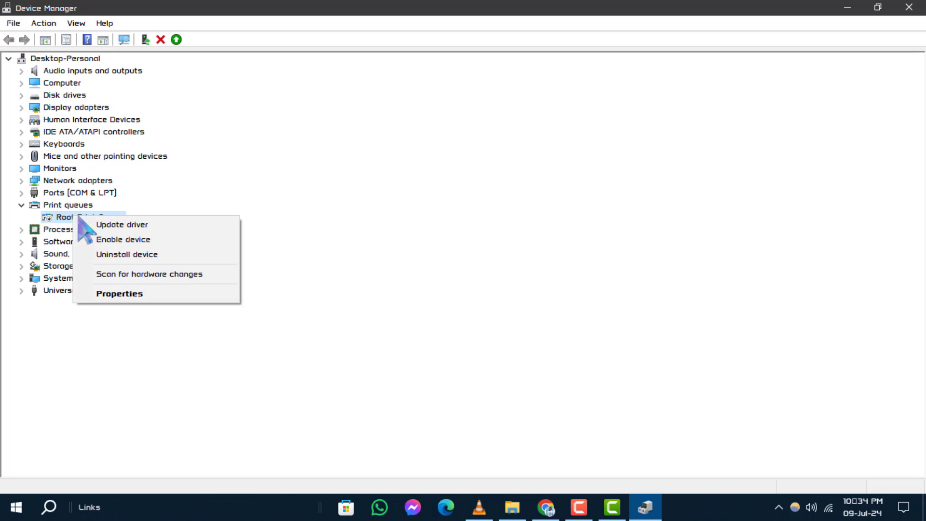
{"action": "left_click", "coordinate": [130, 243]}
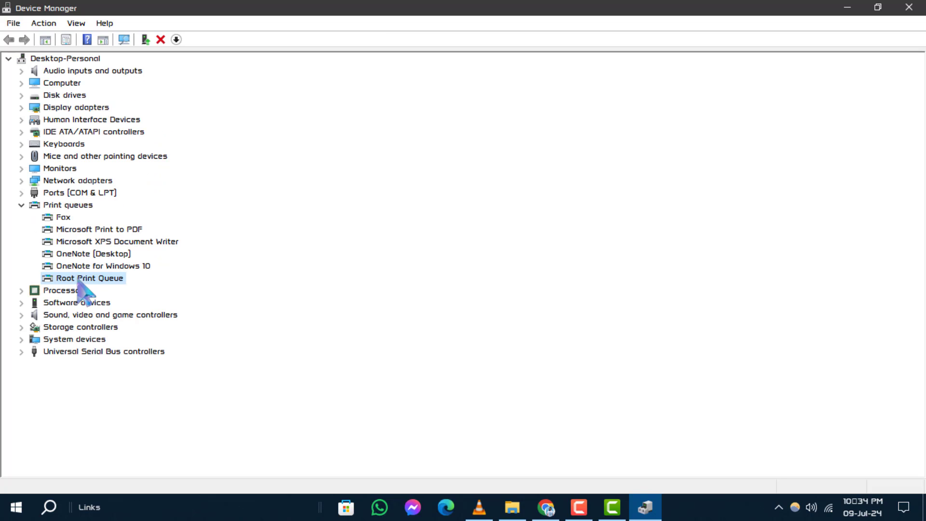
Close the Device Manager window to return to the Windows desktop.
{"action": "left_click", "coordinate": [908, 7]}
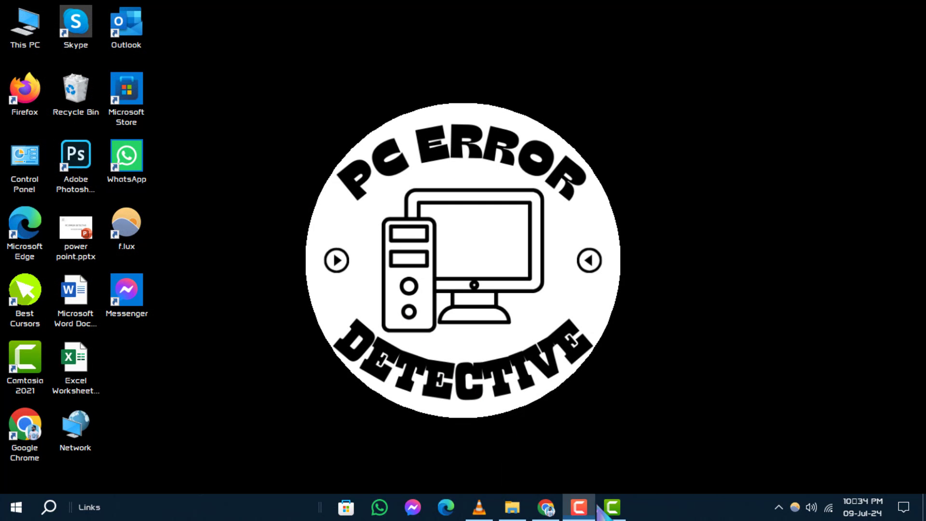